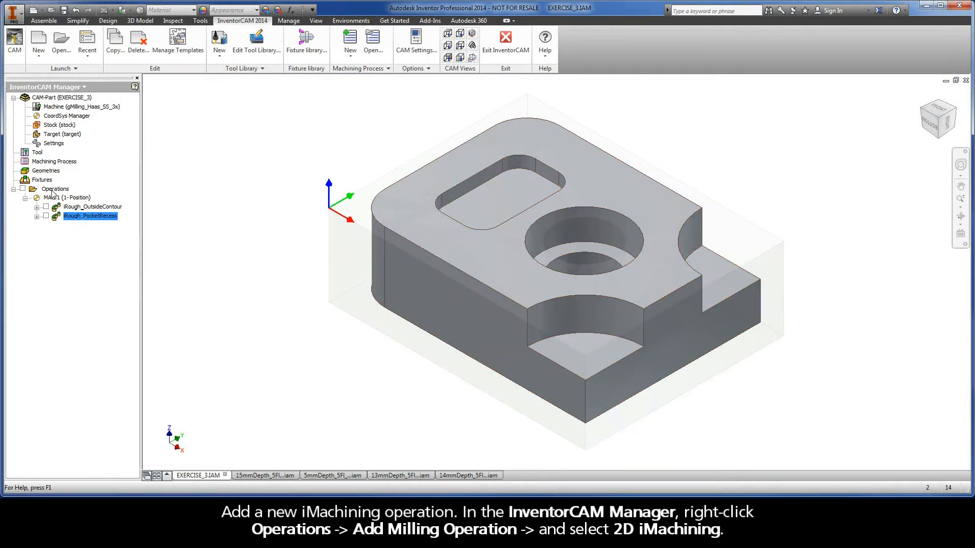
- Add a new 2D iMachining milling operation to the CAM part's operations
{"action": "right_click", "coordinate": [53, 190]}
{"action": "mouse_move", "coordinate": [120, 208]}
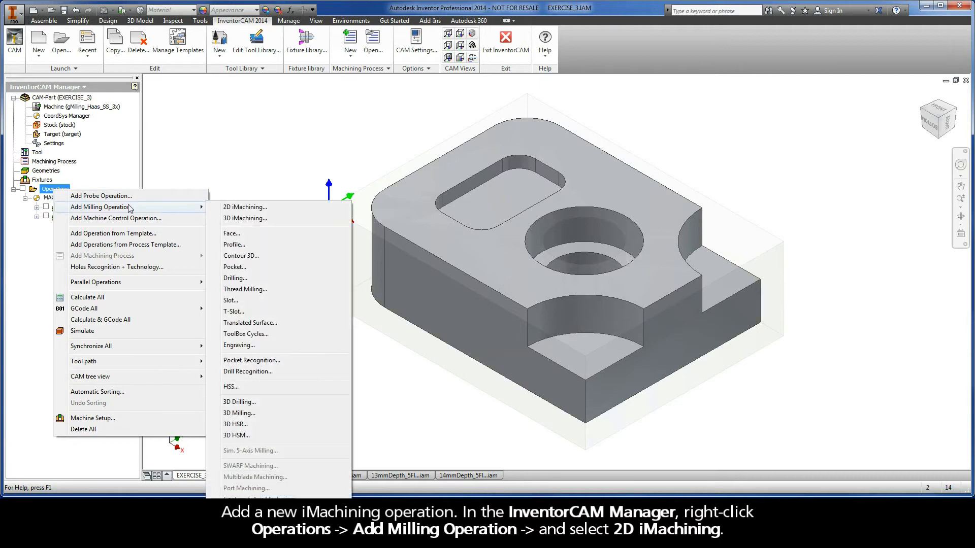
{"action": "left_click", "coordinate": [269, 206]}
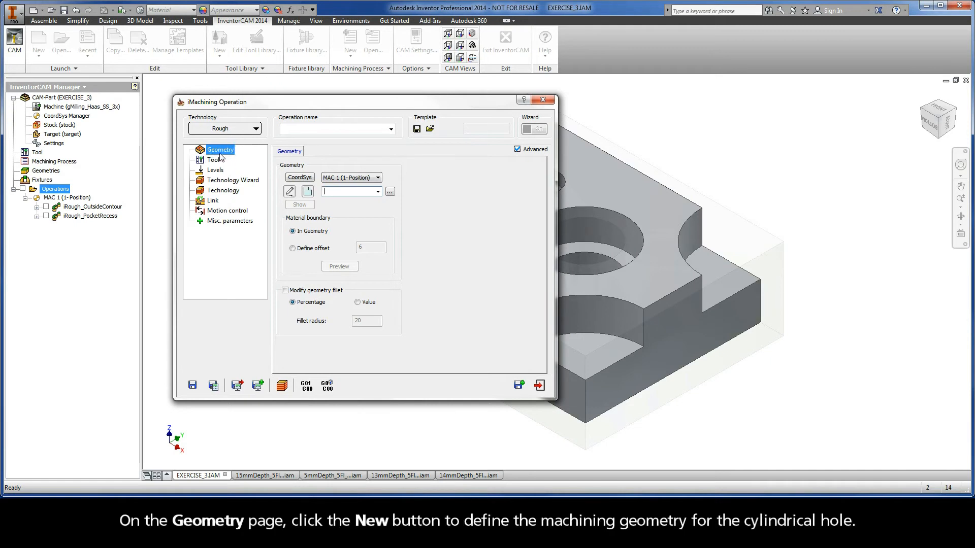
- Create a new machining geometry and accept the top edge of the cylindrical hole as its first chain
{"action": "left_click", "coordinate": [308, 192]}
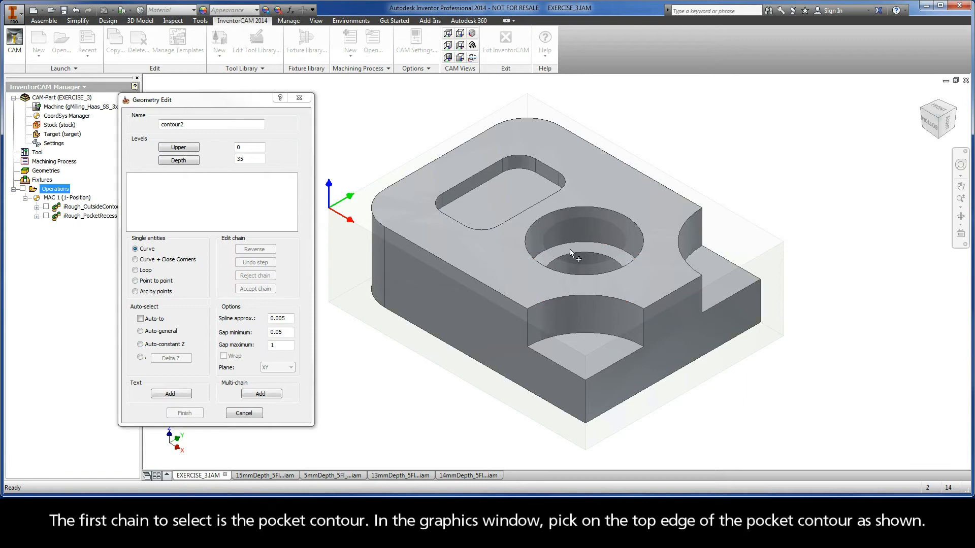
{"action": "left_click", "coordinate": [590, 281]}
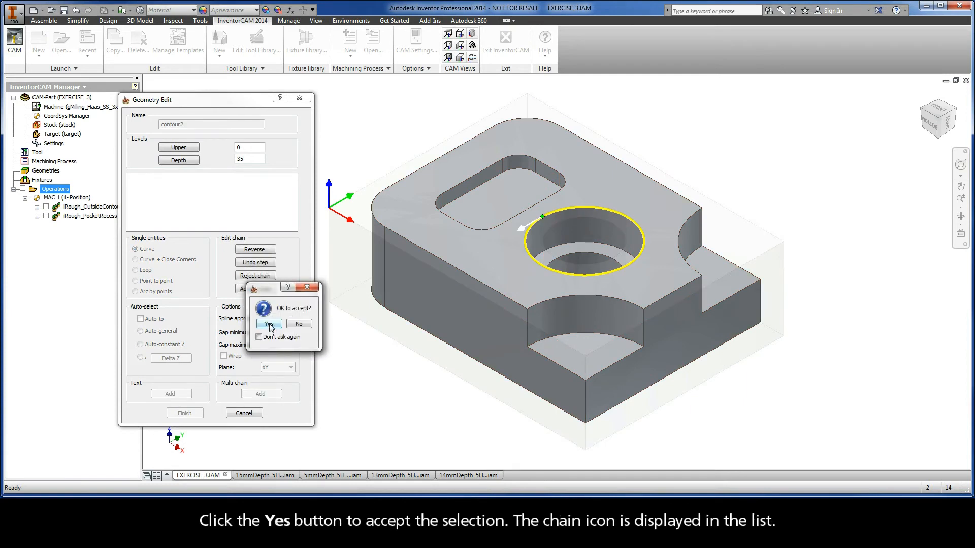
{"action": "left_click", "coordinate": [269, 325]}
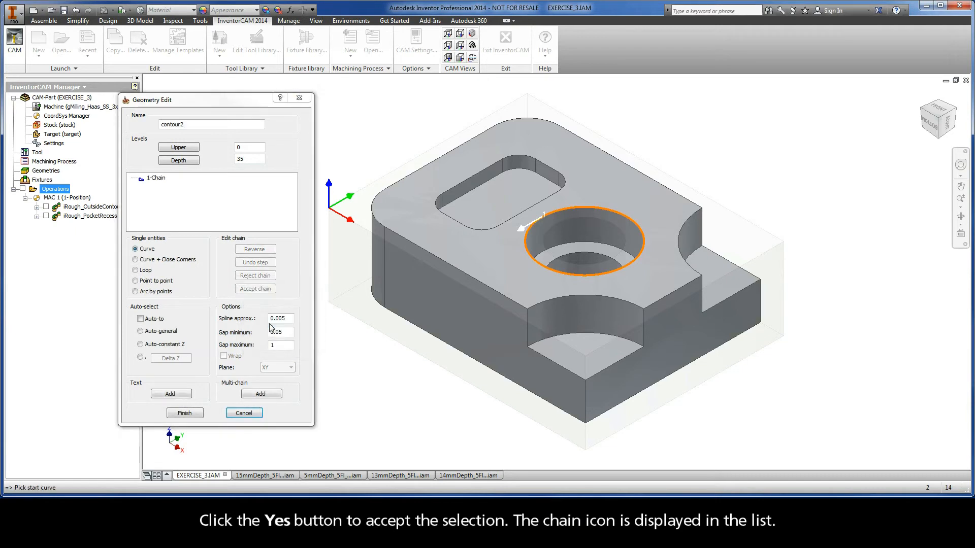
{"action": "left_click", "coordinate": [158, 179]}
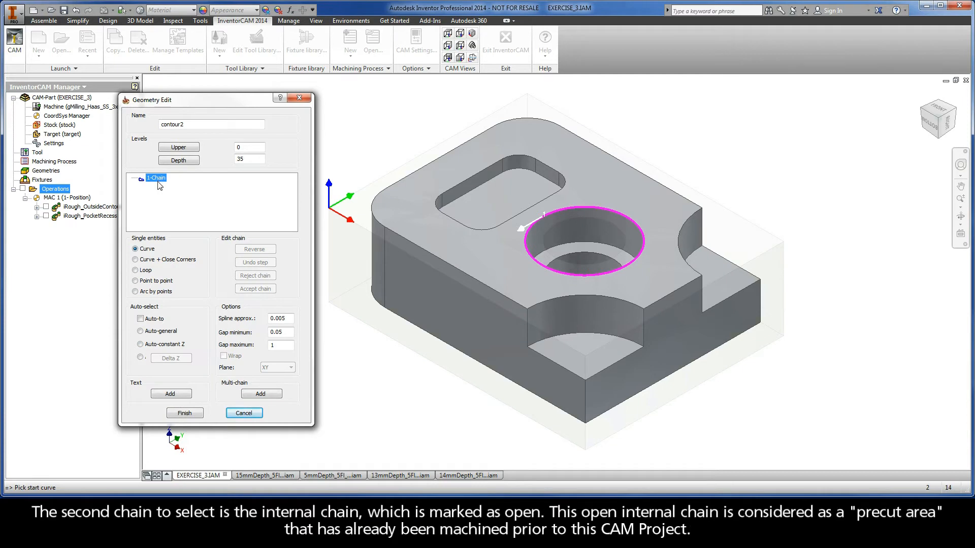
- Add the inner entry circle as the second chain, mark that chain as open and finish the geometry
{"action": "left_click", "coordinate": [589, 264]}
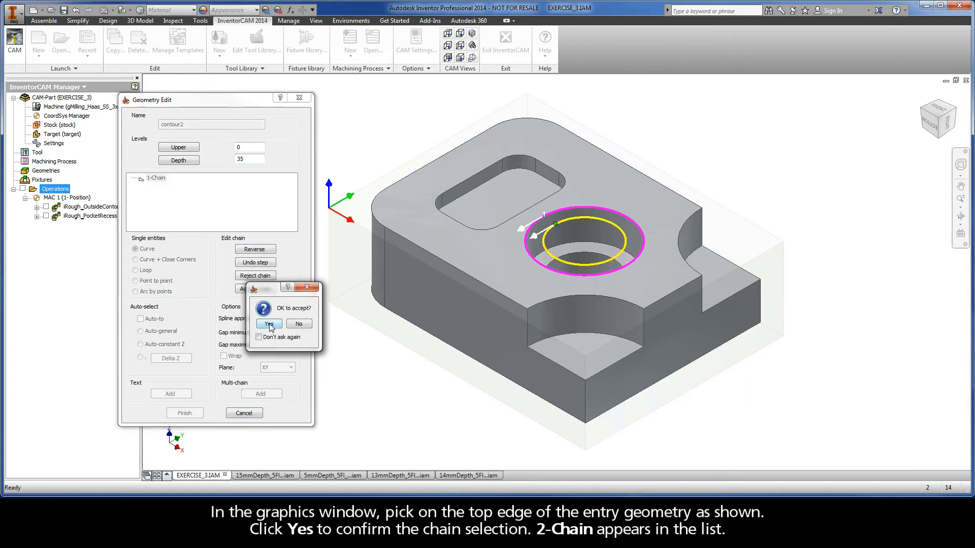
{"action": "left_click", "coordinate": [269, 326]}
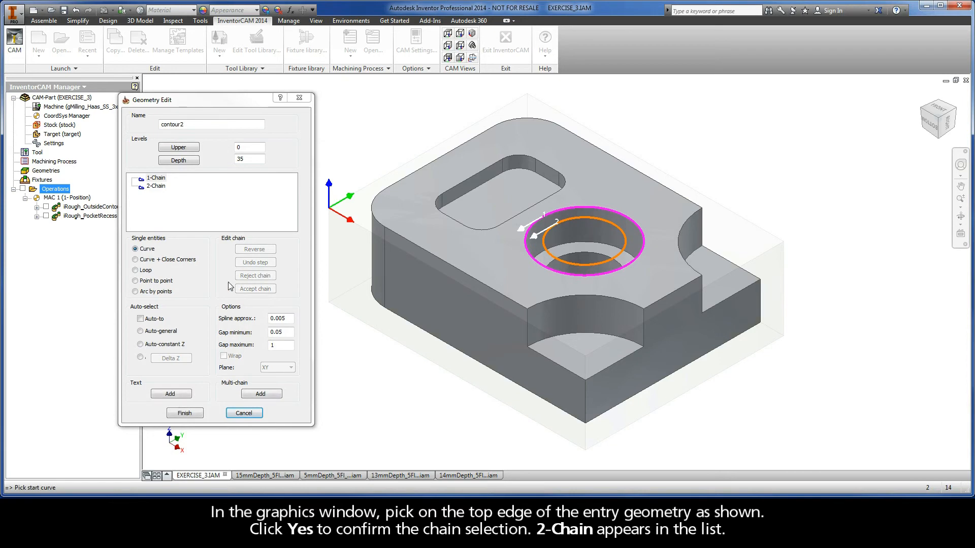
{"action": "left_click", "coordinate": [156, 187]}
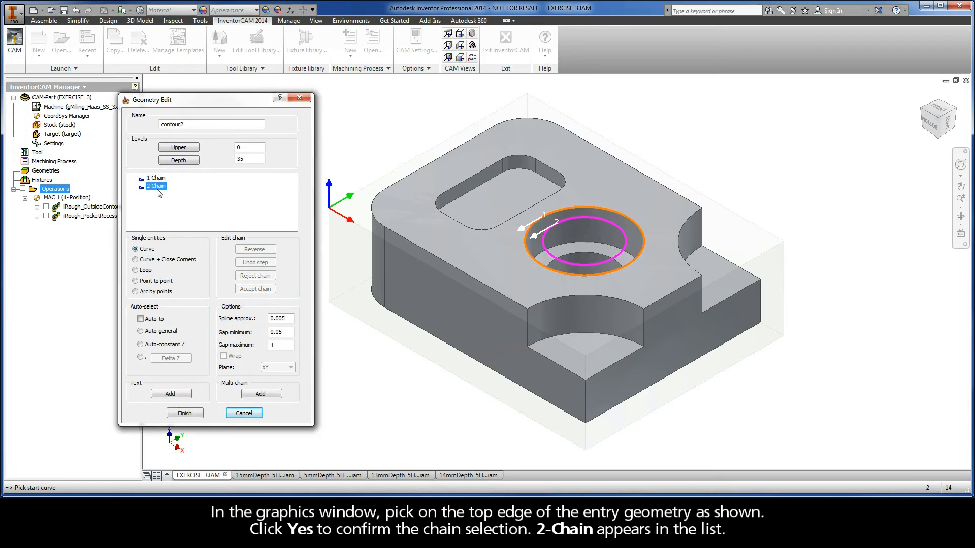
{"action": "right_click", "coordinate": [158, 189]}
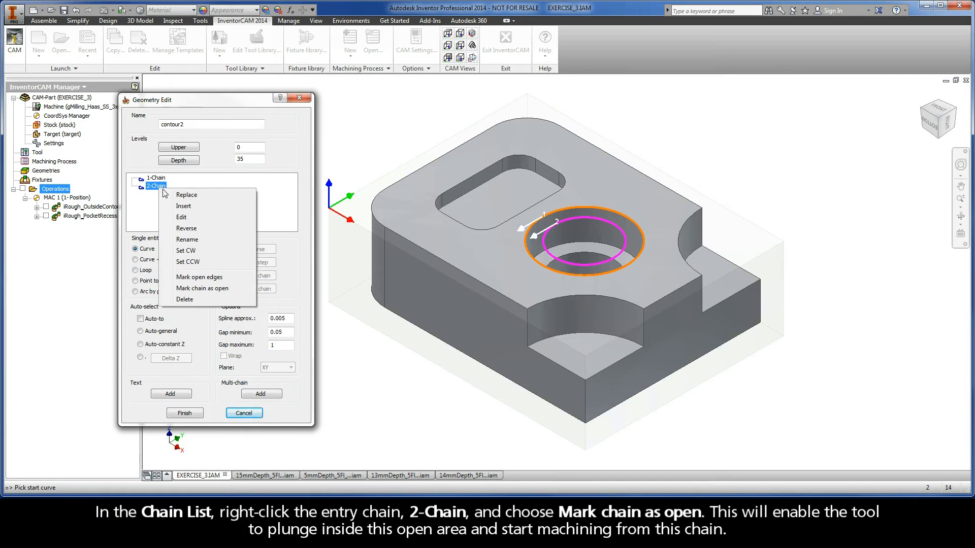
{"action": "left_click", "coordinate": [228, 290]}
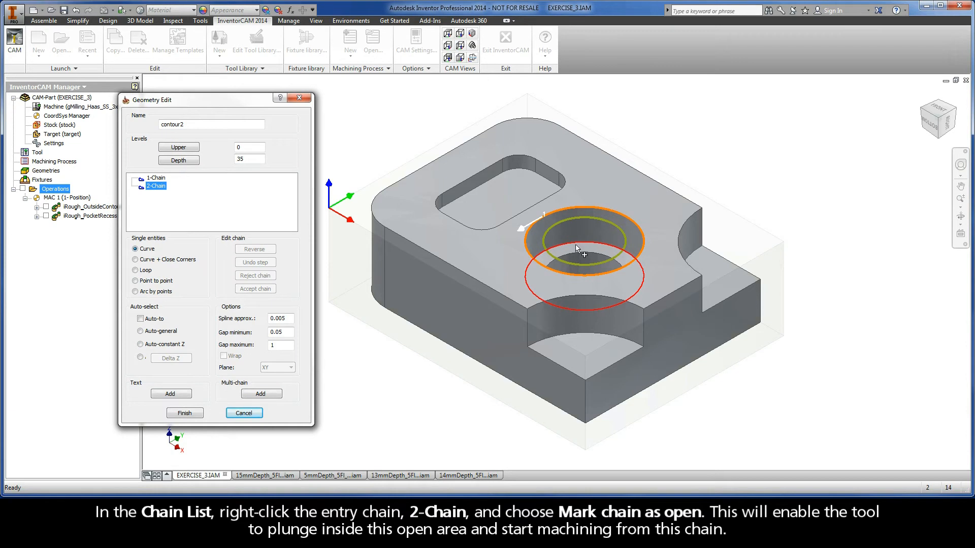
{"action": "left_click", "coordinate": [184, 415]}
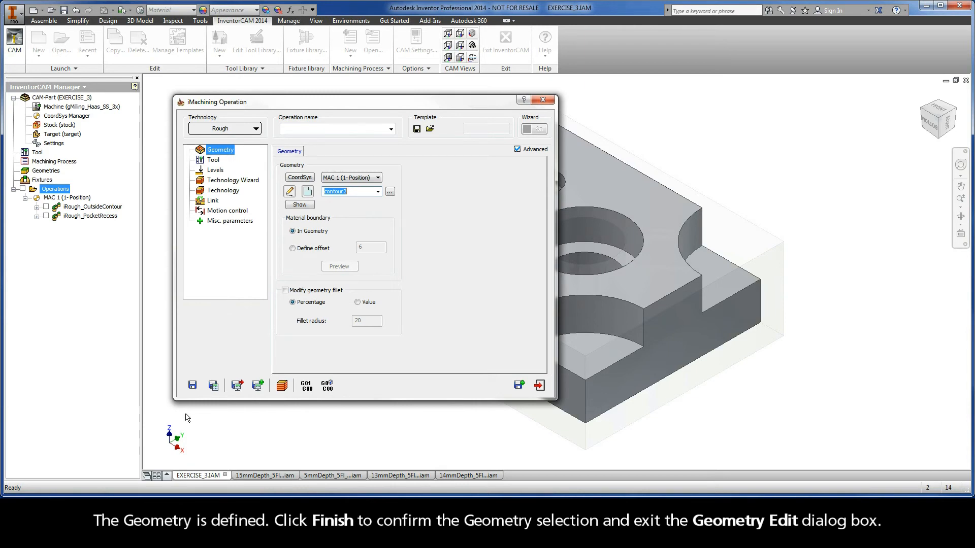
- Assign the existing 12 mm end mill with a 24 mm cutting length to the operation
{"action": "left_click", "coordinate": [213, 160]}
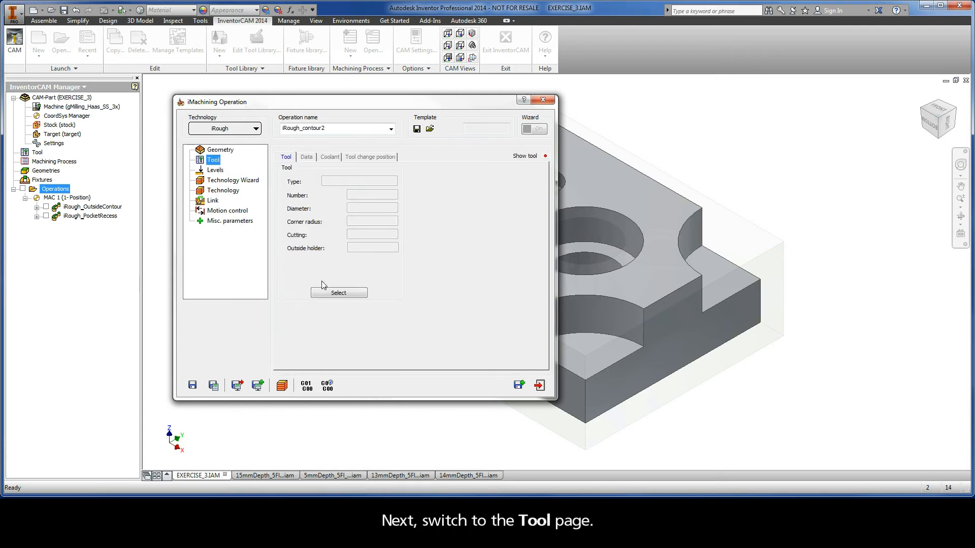
{"action": "left_click", "coordinate": [339, 293]}
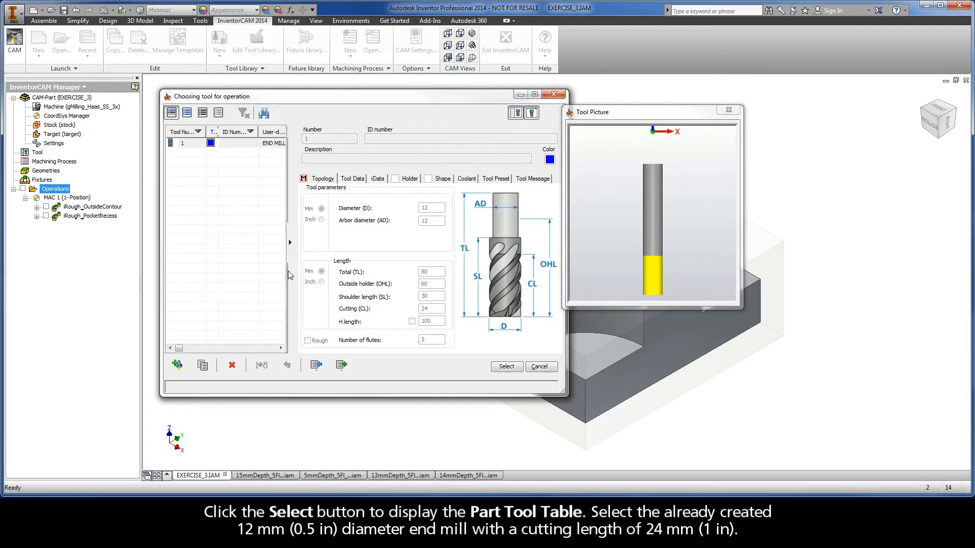
{"action": "left_click", "coordinate": [195, 145]}
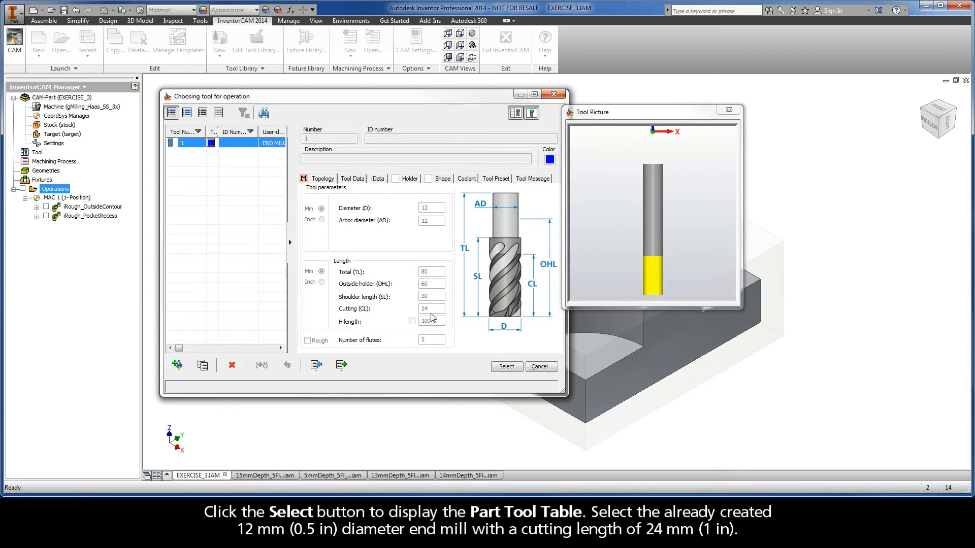
{"action": "left_click", "coordinate": [508, 368]}
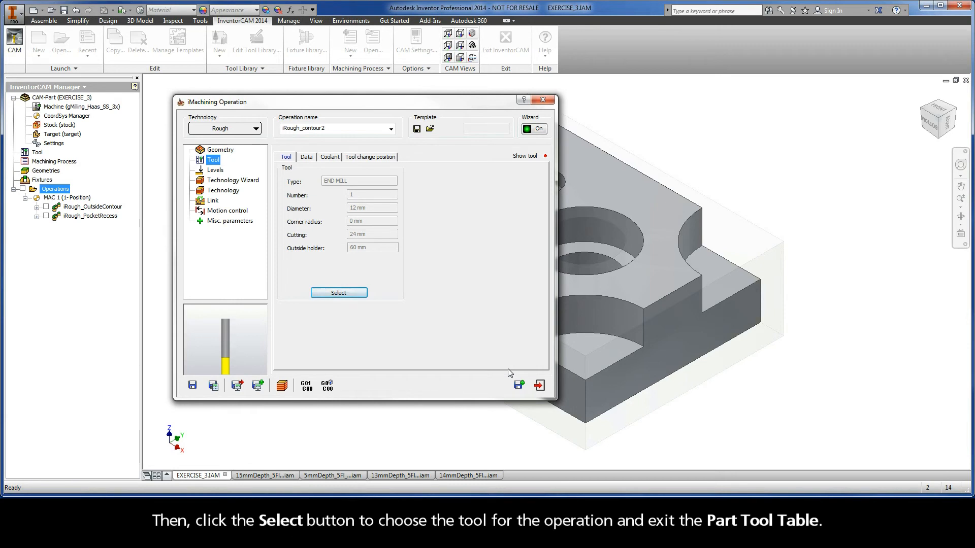
- Define the operation's upper milling level at 0 from the top face of the target model
{"action": "left_click", "coordinate": [219, 172]}
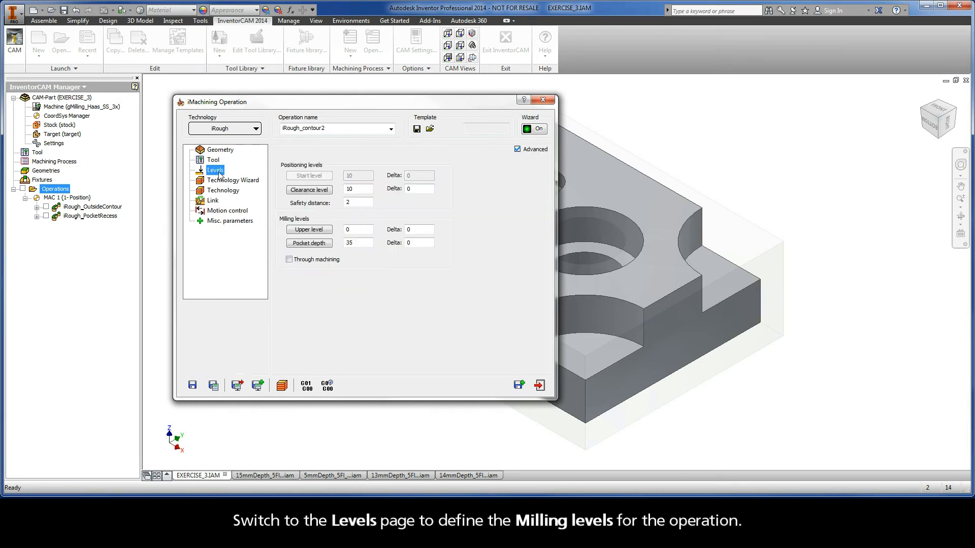
{"action": "left_click", "coordinate": [309, 230]}
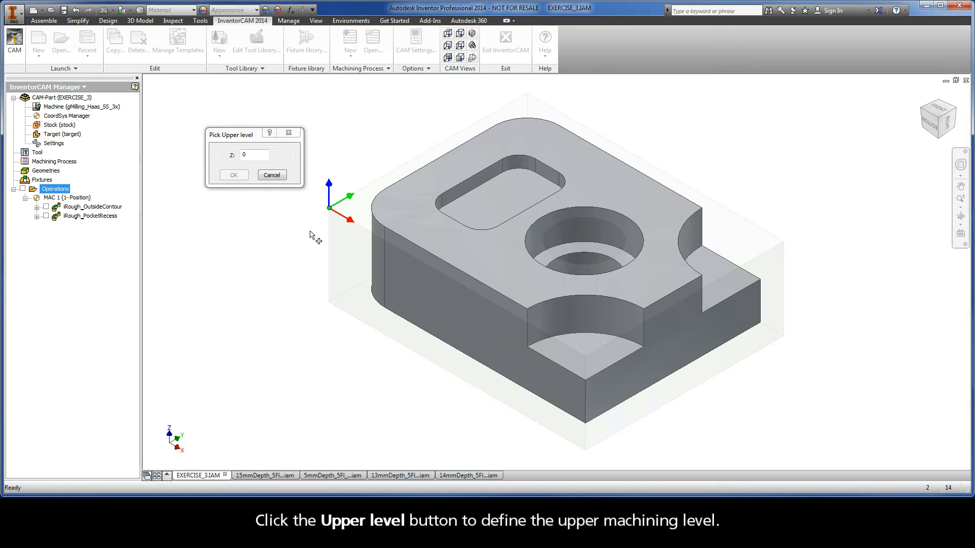
{"action": "left_click_drag", "start_coordinate": [479, 248], "coordinate": [489, 252]}
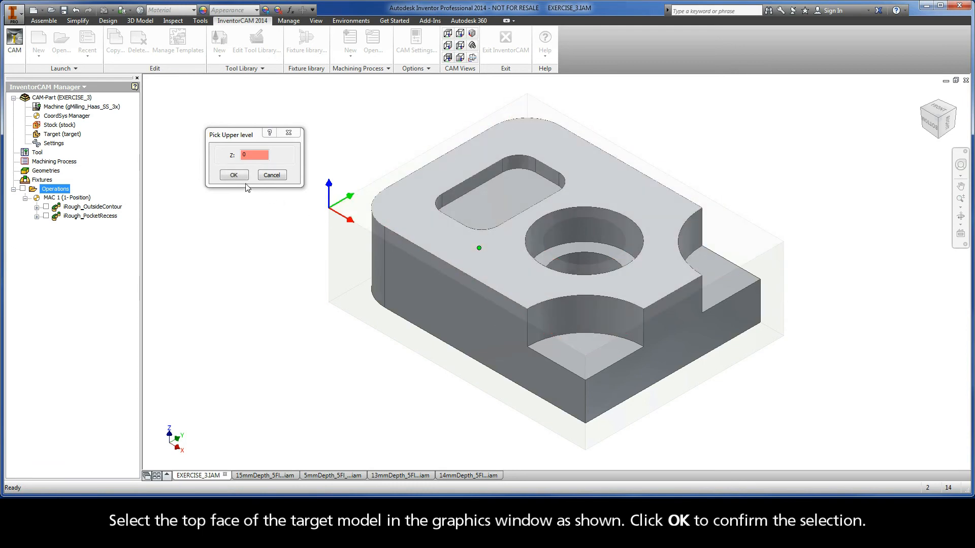
{"action": "left_click", "coordinate": [234, 175]}
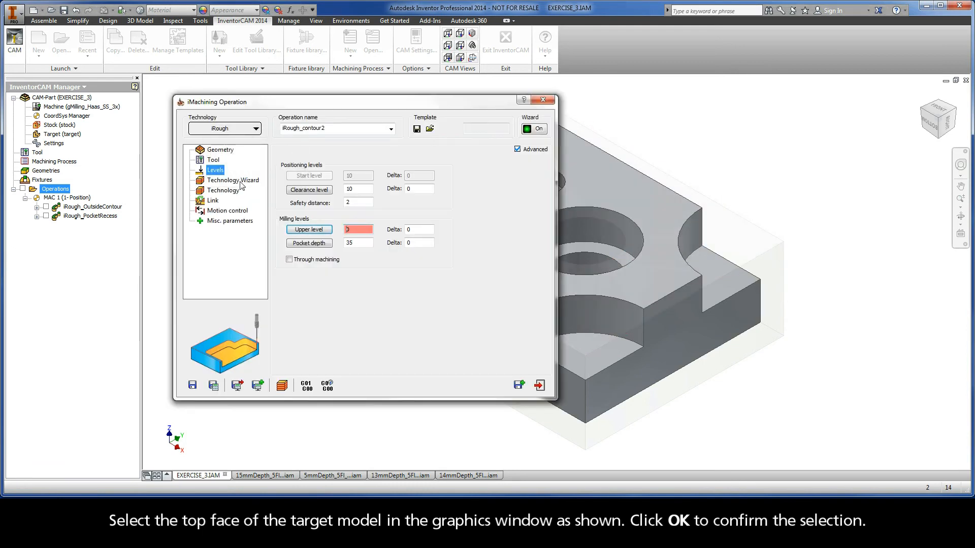
- Set the pocket depth to 13 mm using the bottom face of the hole recess
{"action": "left_click", "coordinate": [308, 244]}
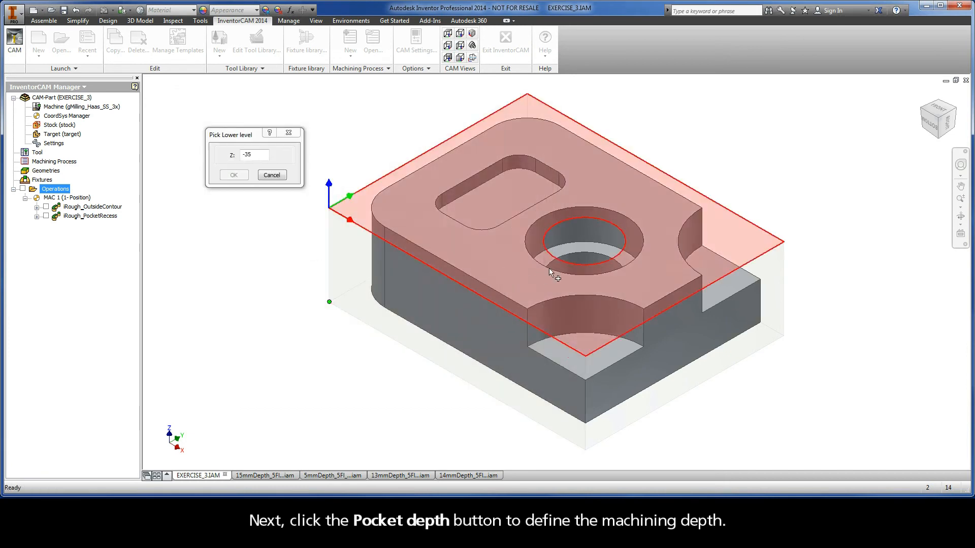
{"action": "right_click", "coordinate": [580, 249]}
{"action": "left_click", "coordinate": [595, 252]}
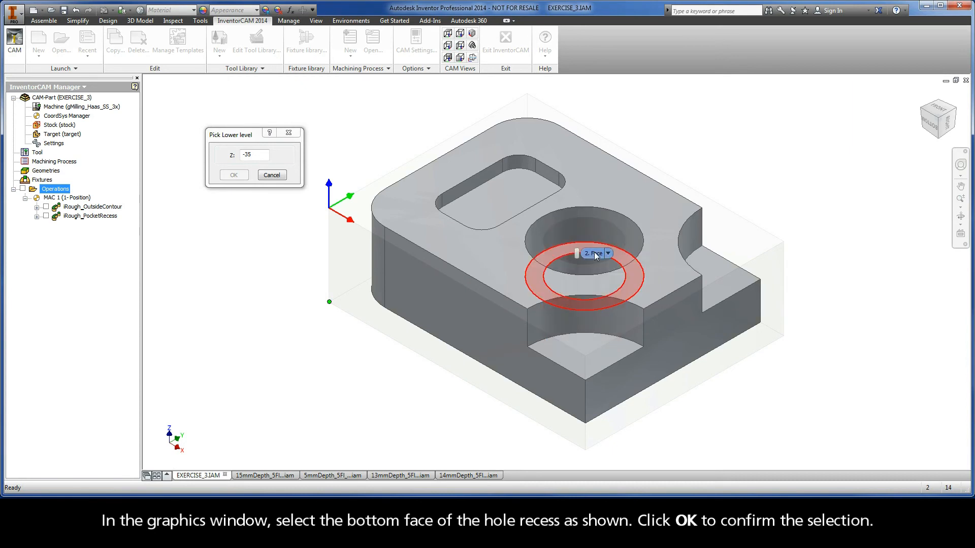
{"action": "left_click", "coordinate": [594, 253]}
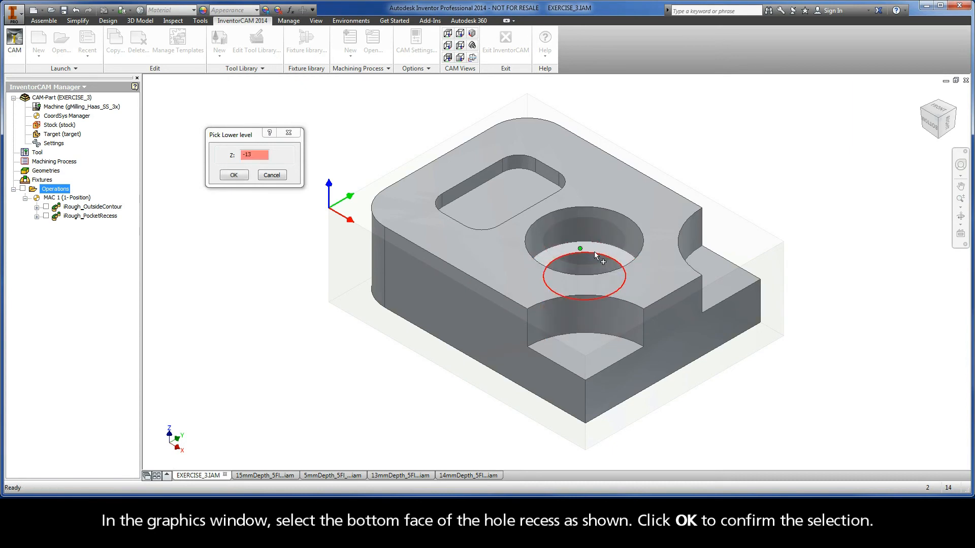
{"action": "left_click", "coordinate": [233, 176]}
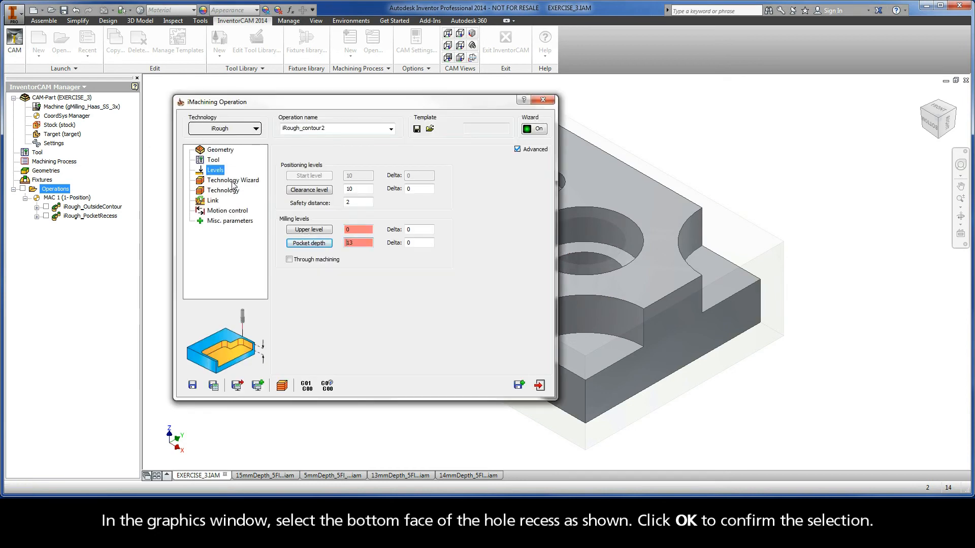
- Review the wizard's cutting conditions and examine the 13mmDepth end mill assembly with the tool slice shown and the full tool hidden
{"action": "left_click", "coordinate": [233, 181]}
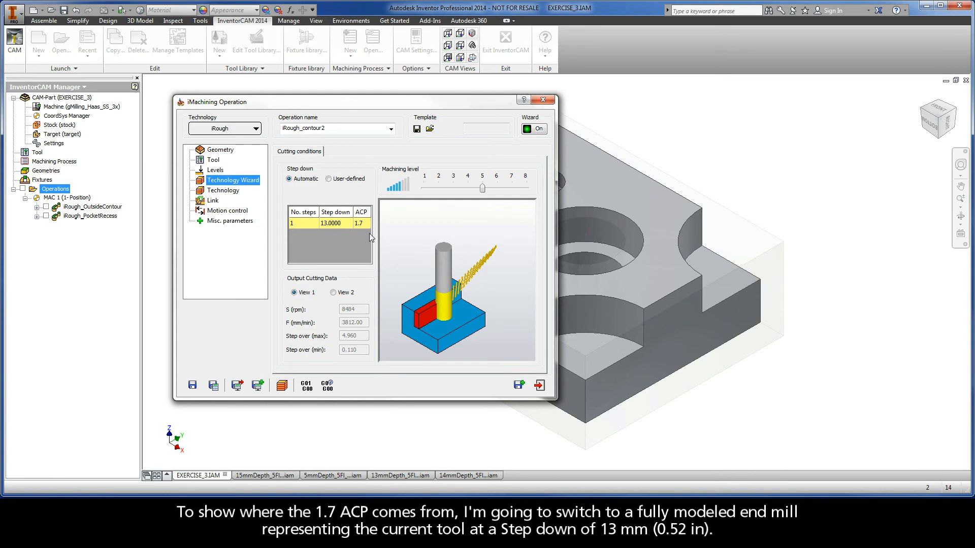
{"action": "left_click", "coordinate": [398, 476]}
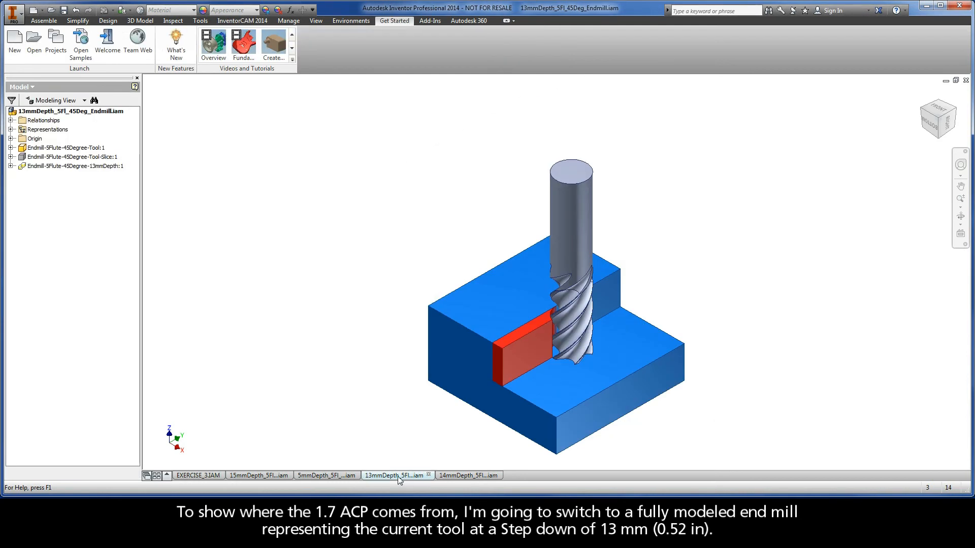
{"action": "right_click", "coordinate": [66, 159]}
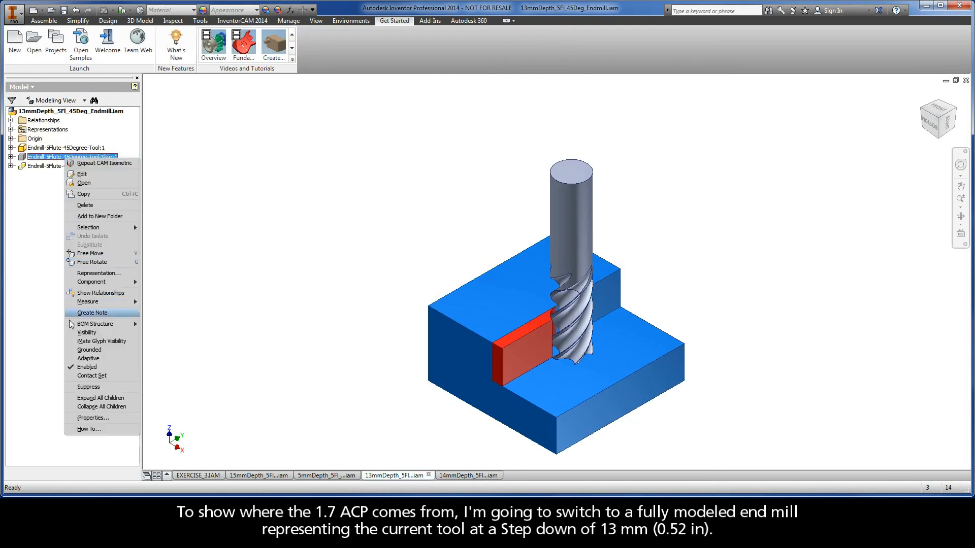
{"action": "left_click", "coordinate": [72, 334]}
{"action": "right_click", "coordinate": [71, 149]}
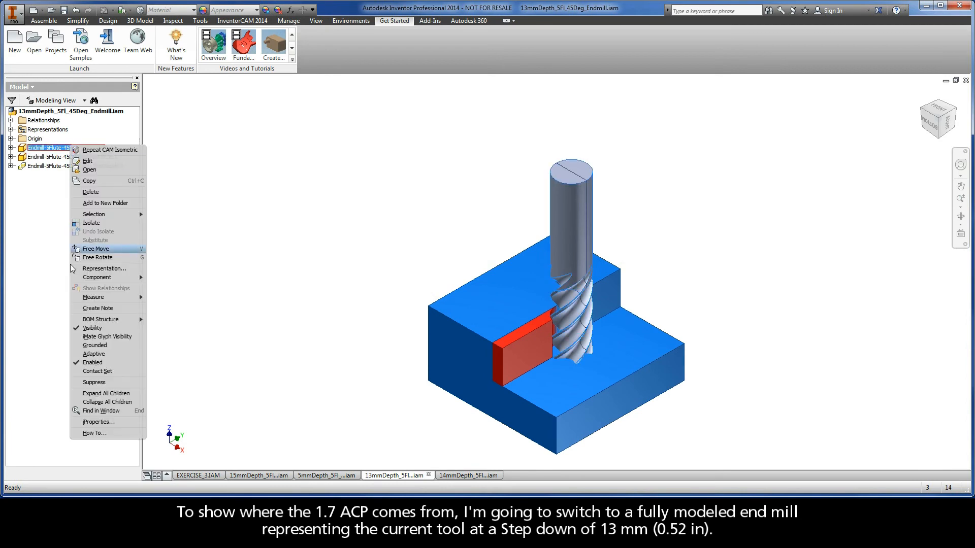
{"action": "left_click", "coordinate": [75, 332]}
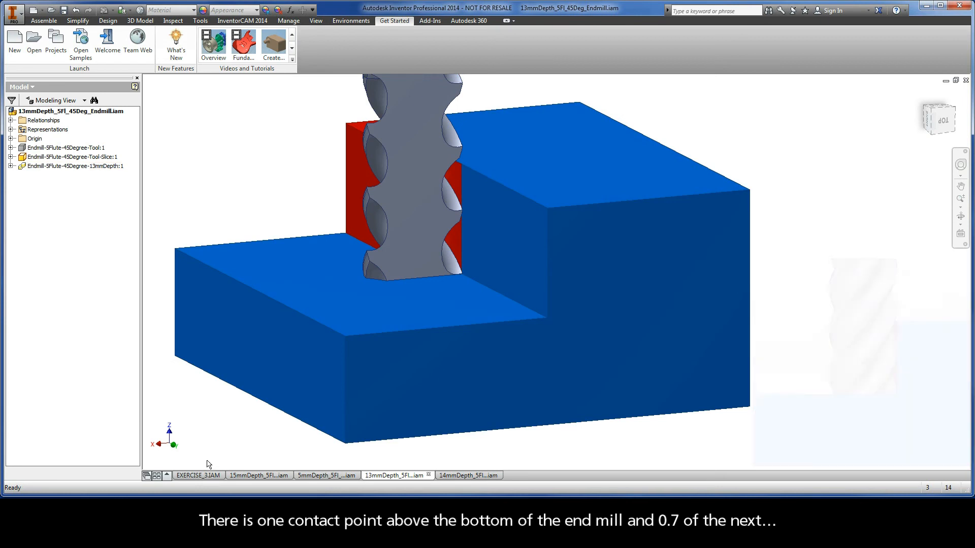
- Return to the EXERCISE_3 operation and set its machining level to 3
{"action": "mouse_move", "coordinate": [196, 478]}
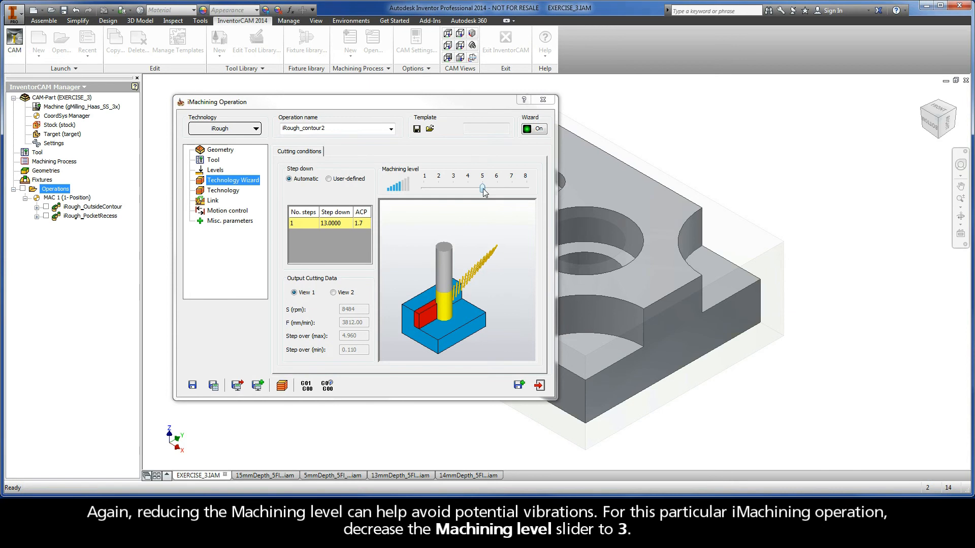
{"action": "left_click_drag", "start_coordinate": [483, 188], "coordinate": [454, 189]}
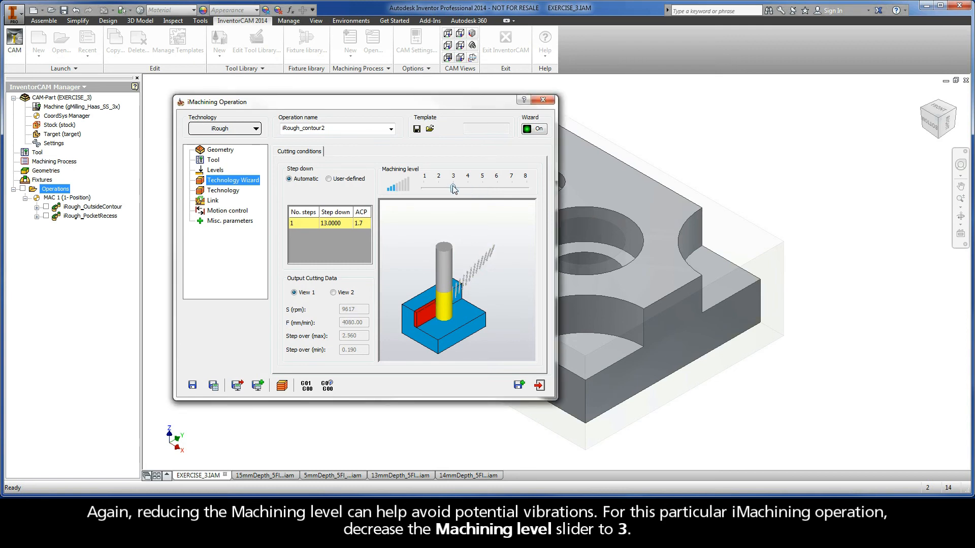
- Examine the step down, cutting angles and wall offset, plus the helical entry settings of the operation
{"action": "left_click", "coordinate": [220, 192]}
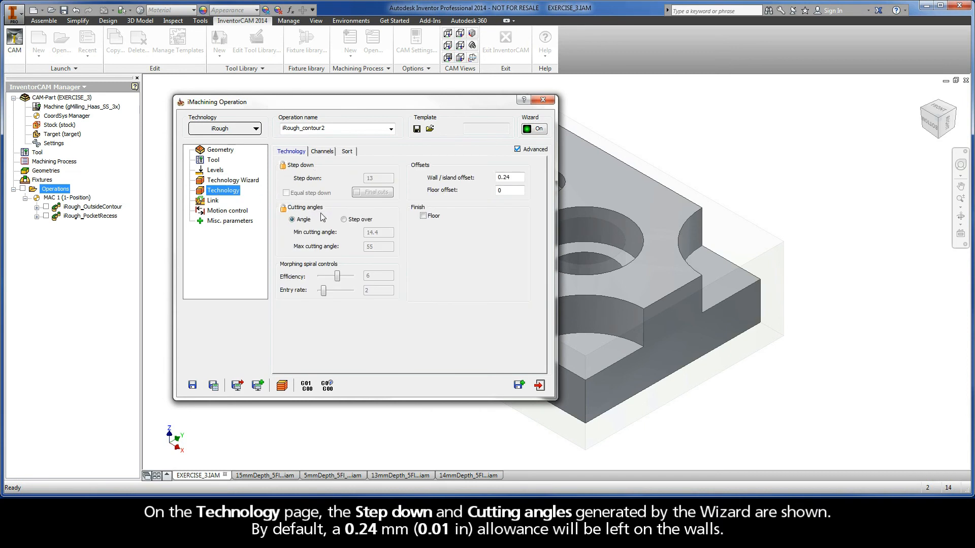
{"action": "left_click_drag", "start_coordinate": [513, 178], "coordinate": [492, 178]}
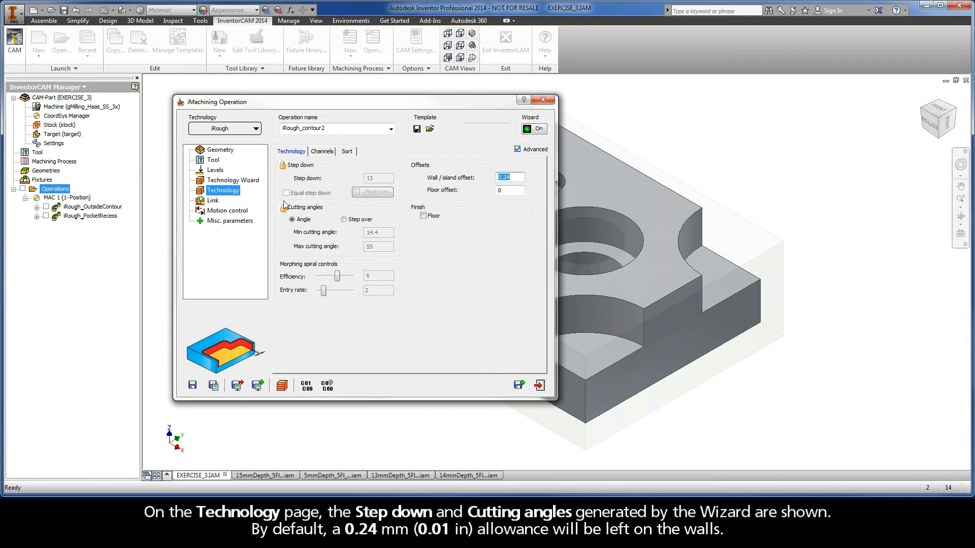
{"action": "left_click", "coordinate": [213, 202]}
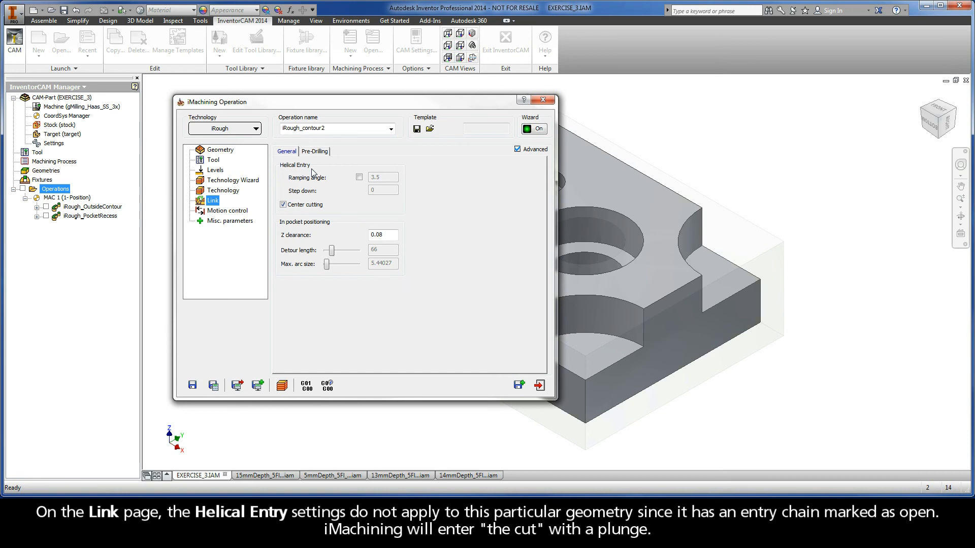
- Name the operation iRough_HoleRecess, then save it and calculate its iMachining tool path
{"action": "left_click", "coordinate": [335, 129]}
{"action": "left_click_drag", "start_coordinate": [336, 129], "coordinate": [303, 130]}
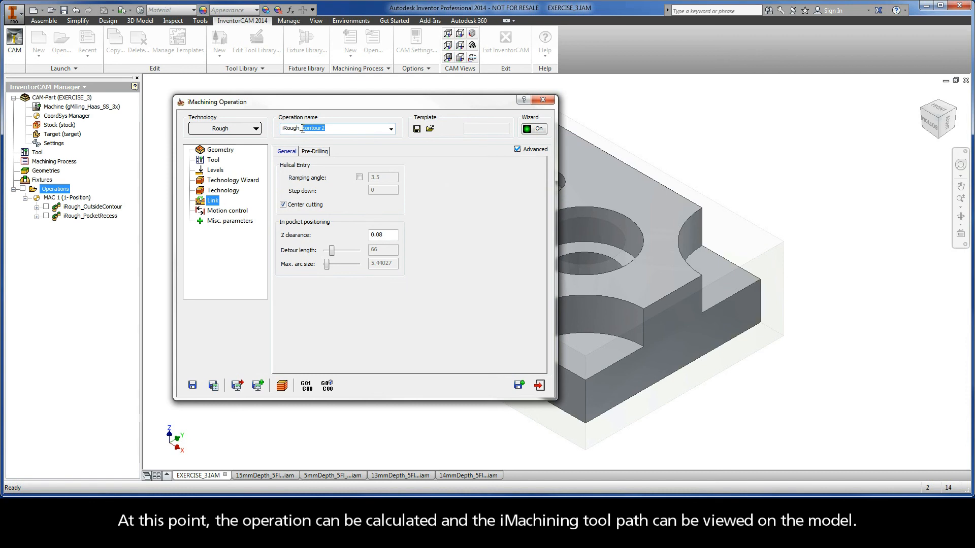
{"action": "type", "text": "H"}
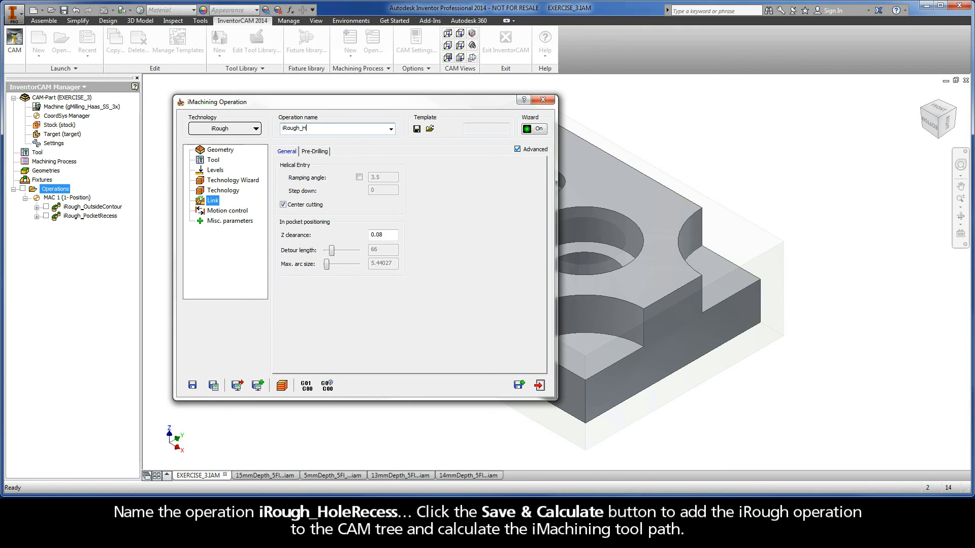
{"action": "type", "text": "oleRecess"}
{"action": "left_click", "coordinate": [214, 386]}
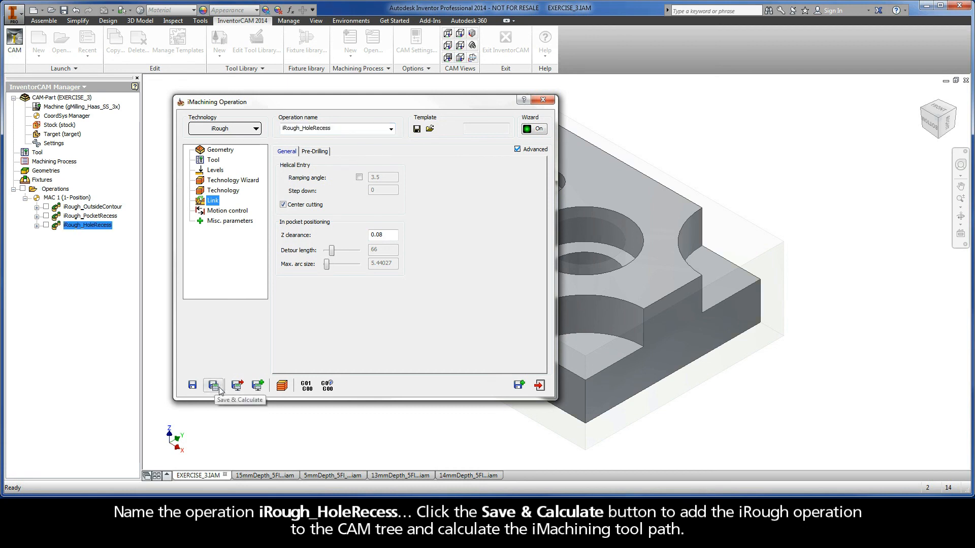
- Simulate the hole recess tool path on the model in Host CAD mode, and close the simulation and the operation
{"action": "left_click", "coordinate": [282, 386]}
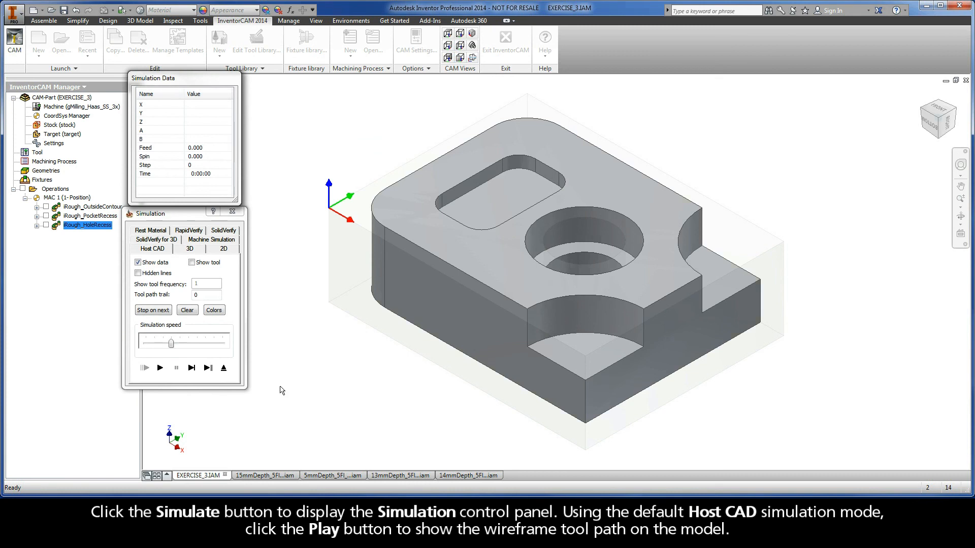
{"action": "left_click", "coordinate": [160, 368]}
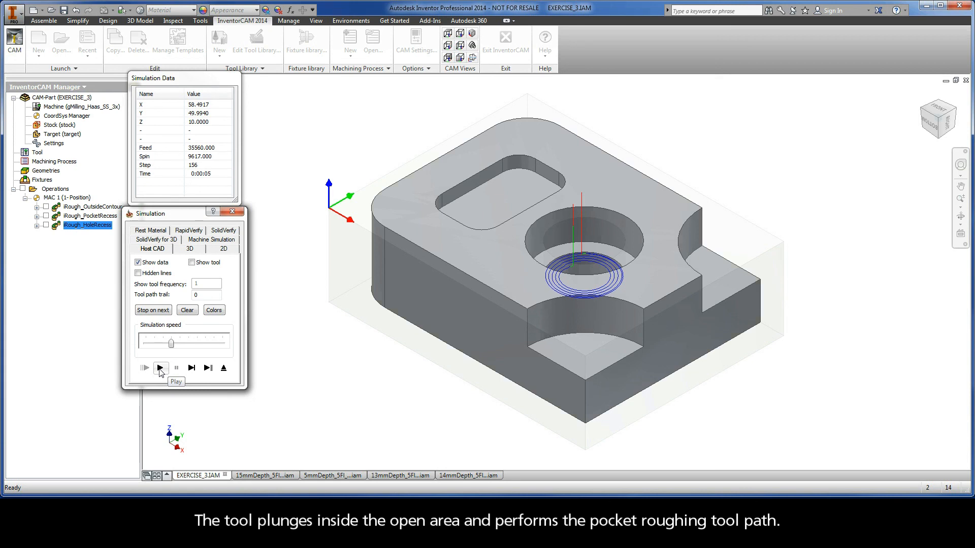
{"action": "left_click", "coordinate": [225, 374]}
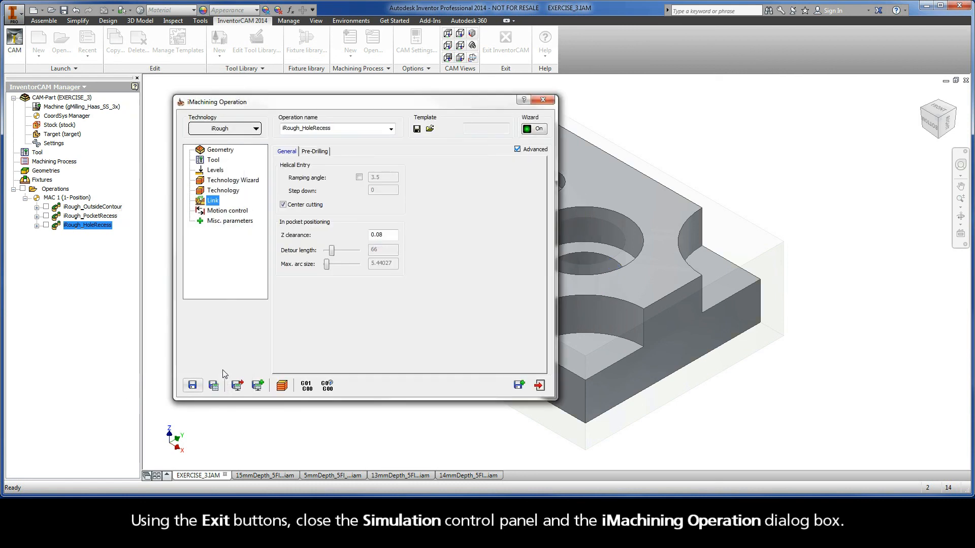
{"action": "left_click", "coordinate": [539, 385]}
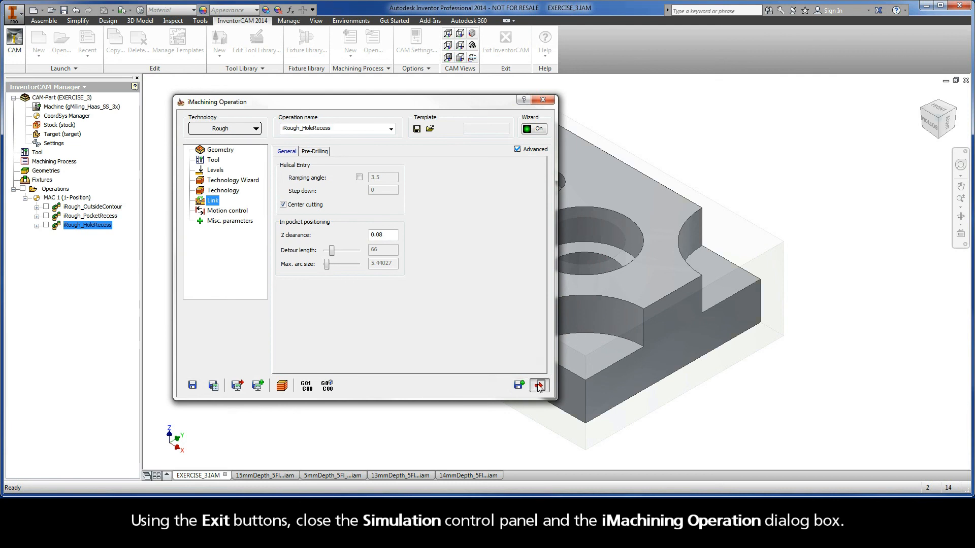